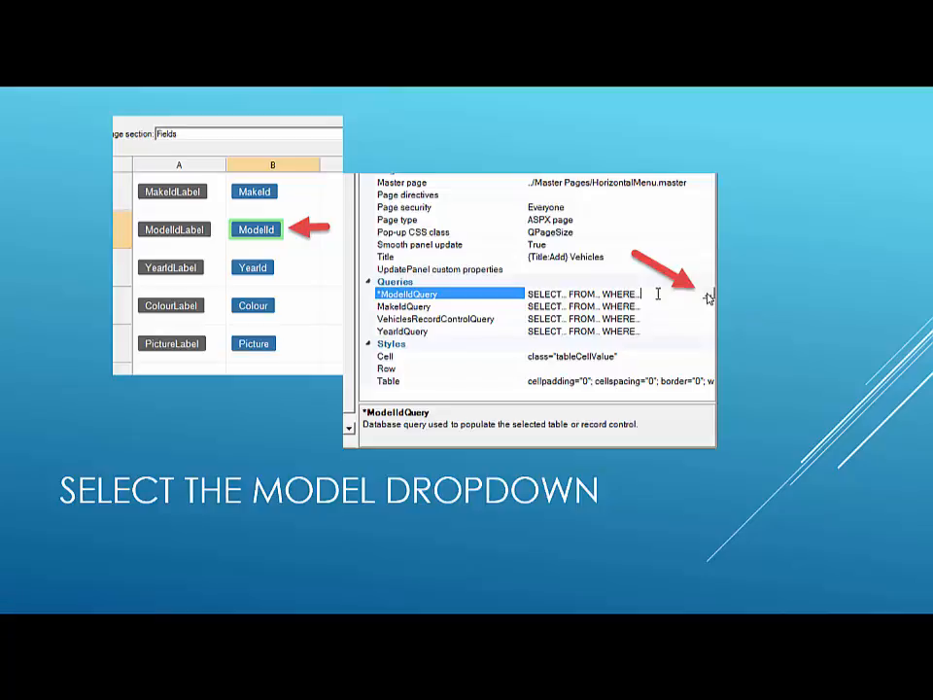
left_click(707, 295)
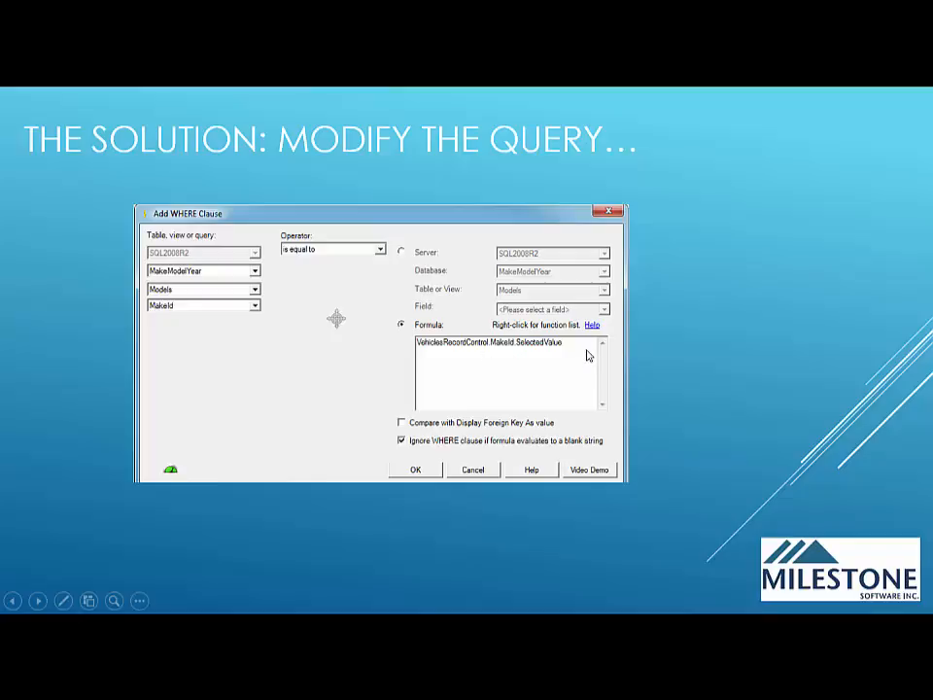
left_click(363, 375)
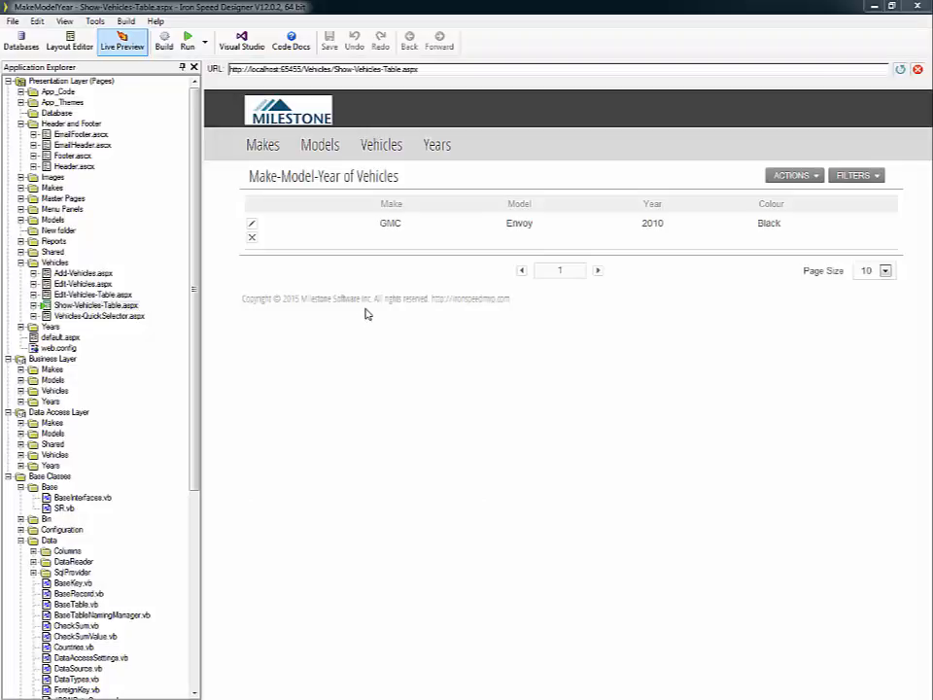
Open the form for adding a vehicle from the vehicles table preview and set its make to Ford.
left_click(792, 175)
left_click(690, 219)
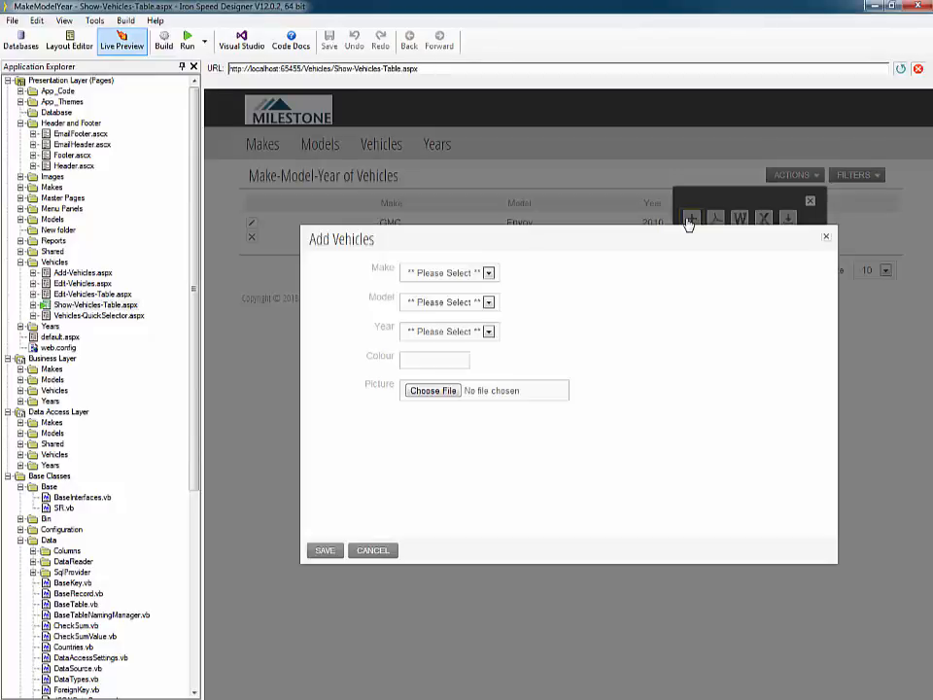
left_click(487, 273)
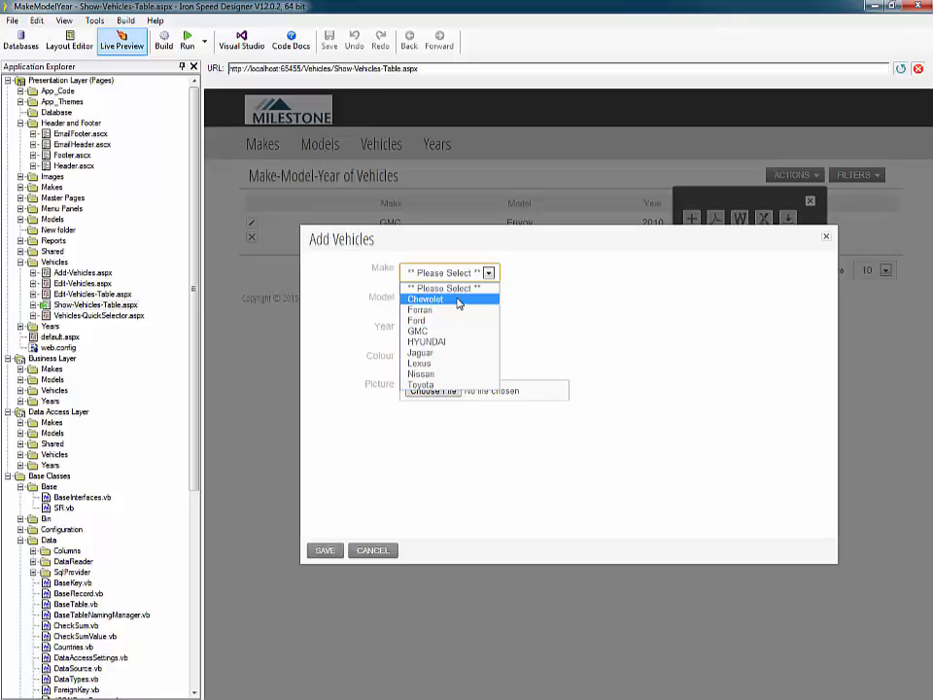
left_click(578, 285)
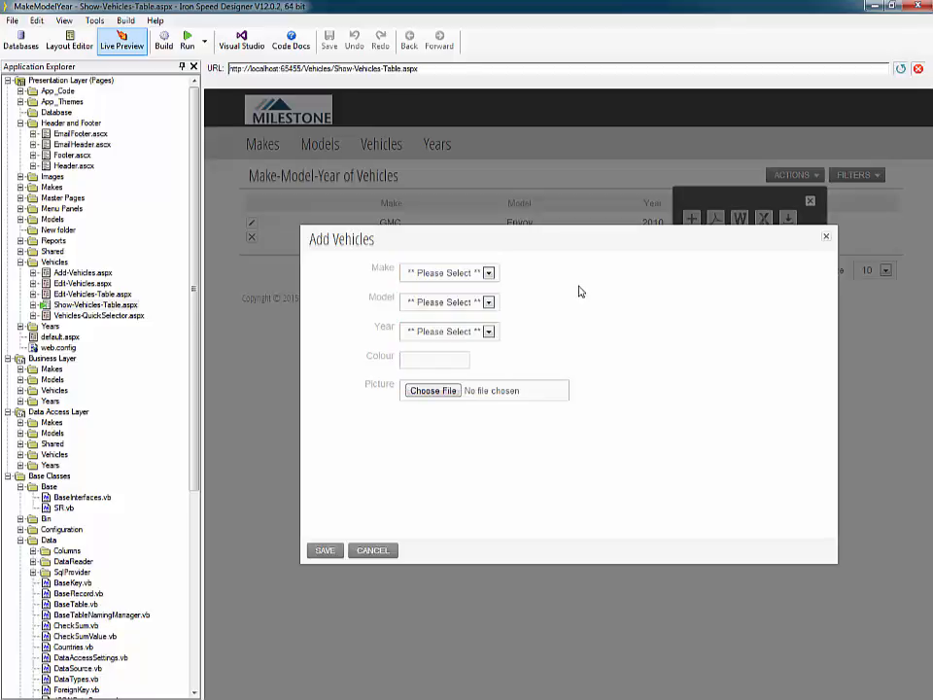
left_click(489, 274)
left_click(433, 317)
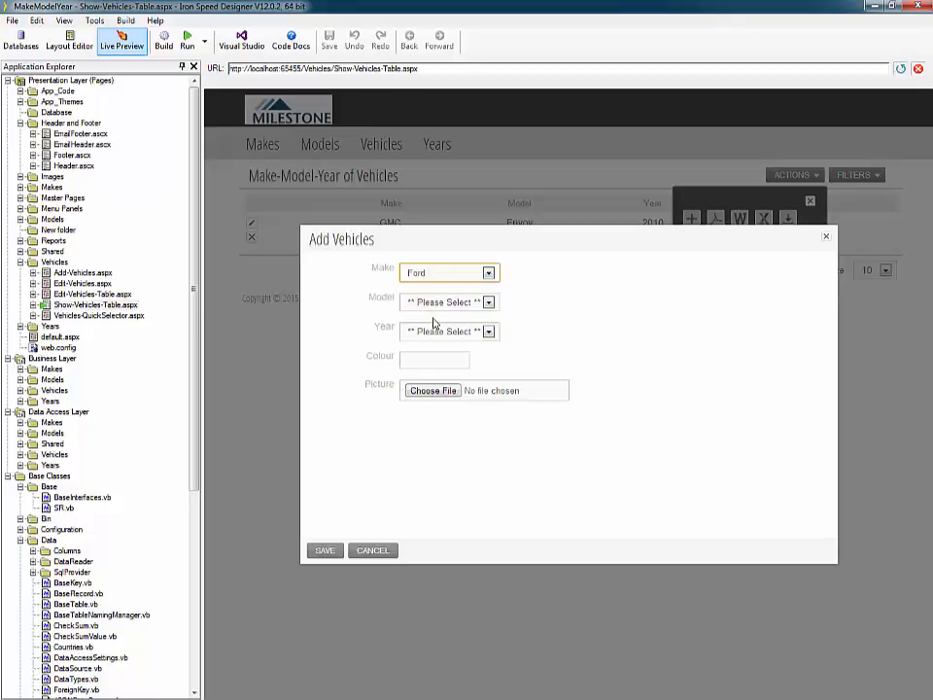
Examine the choices offered by the Model and Year dropdowns with Ford selected, leaving both unset.
left_click(489, 303)
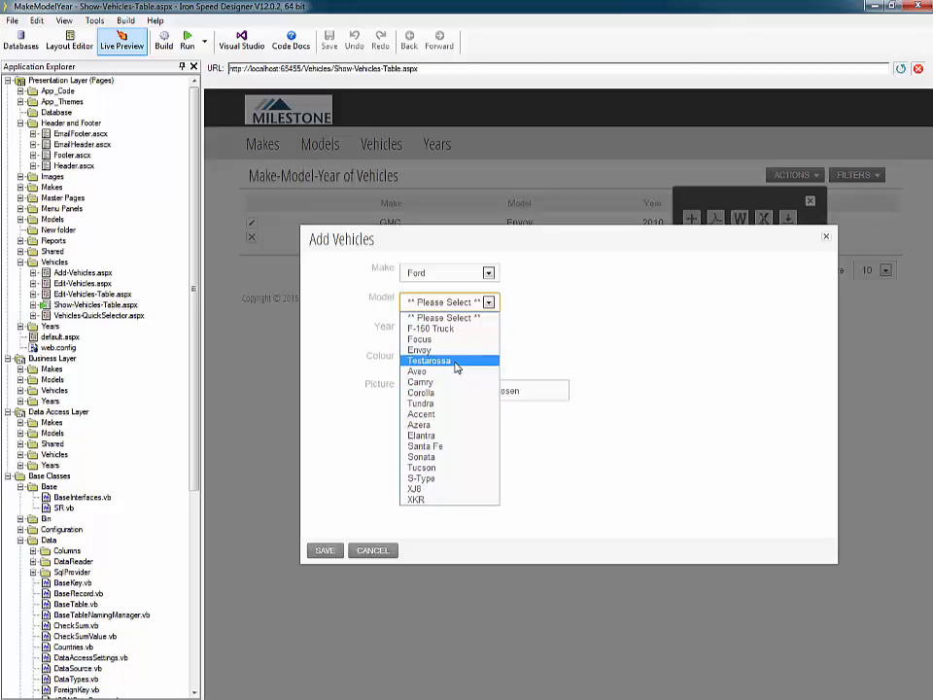
left_click(568, 345)
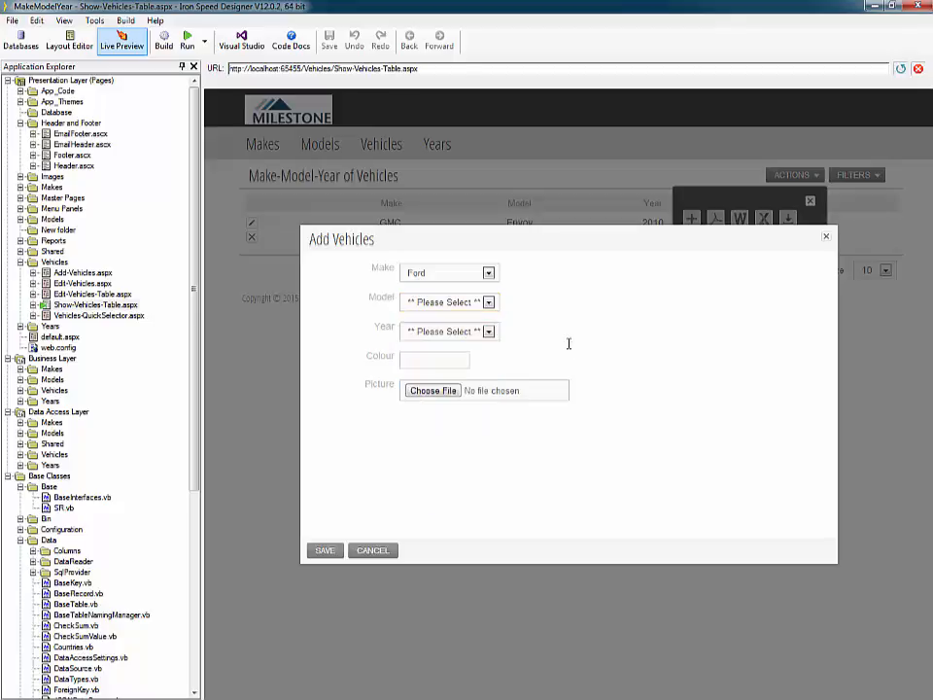
left_click(487, 332)
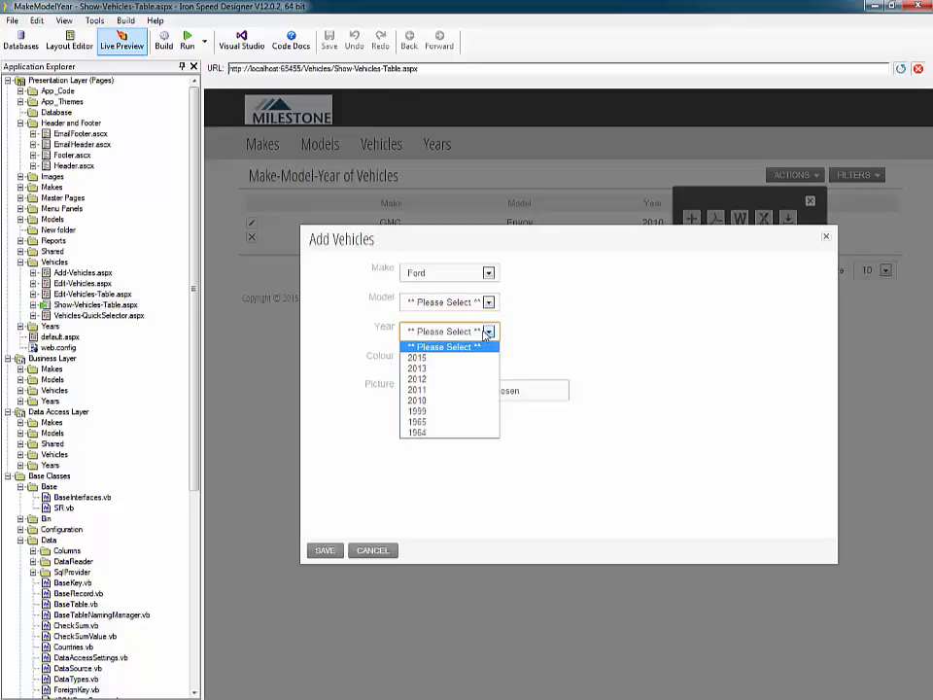
left_click(559, 325)
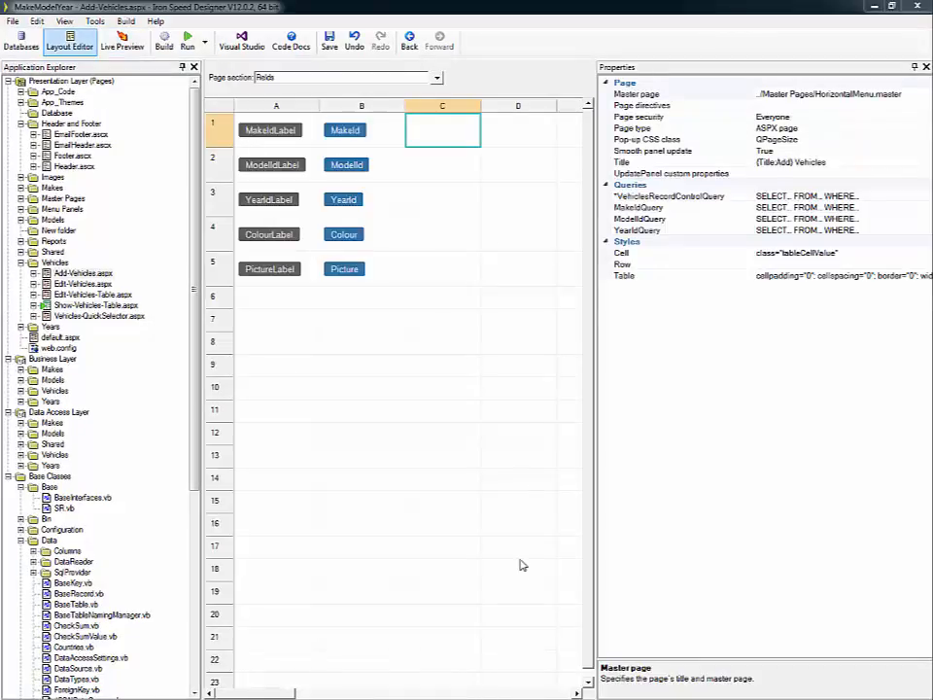
Open the ModelId dropdown's ModelIdQuery on the Add-Vehicles page at its WHERE clause settings.
left_click(342, 173)
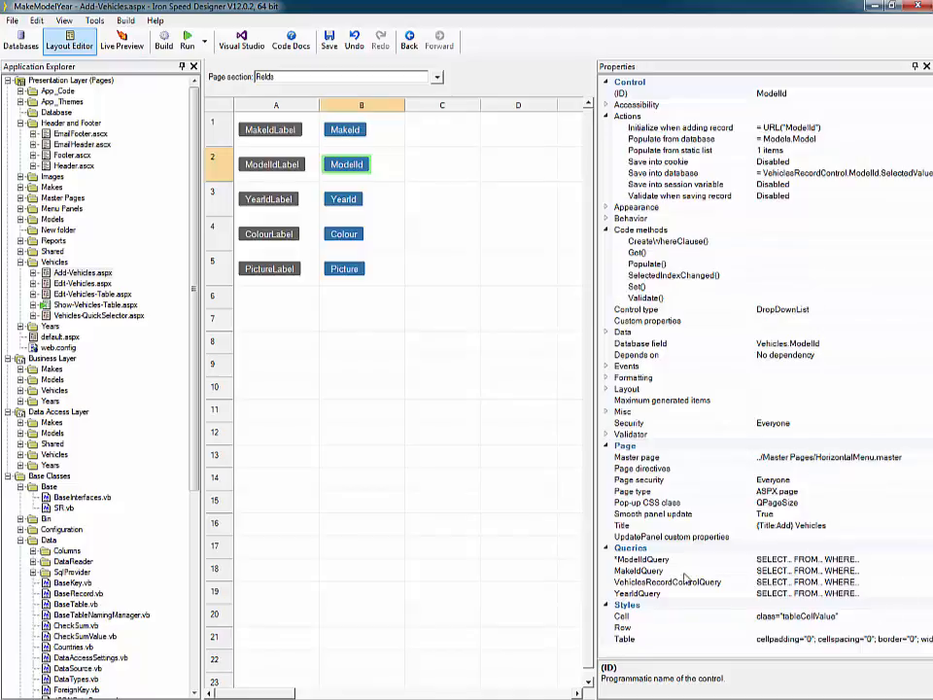
left_click(836, 560)
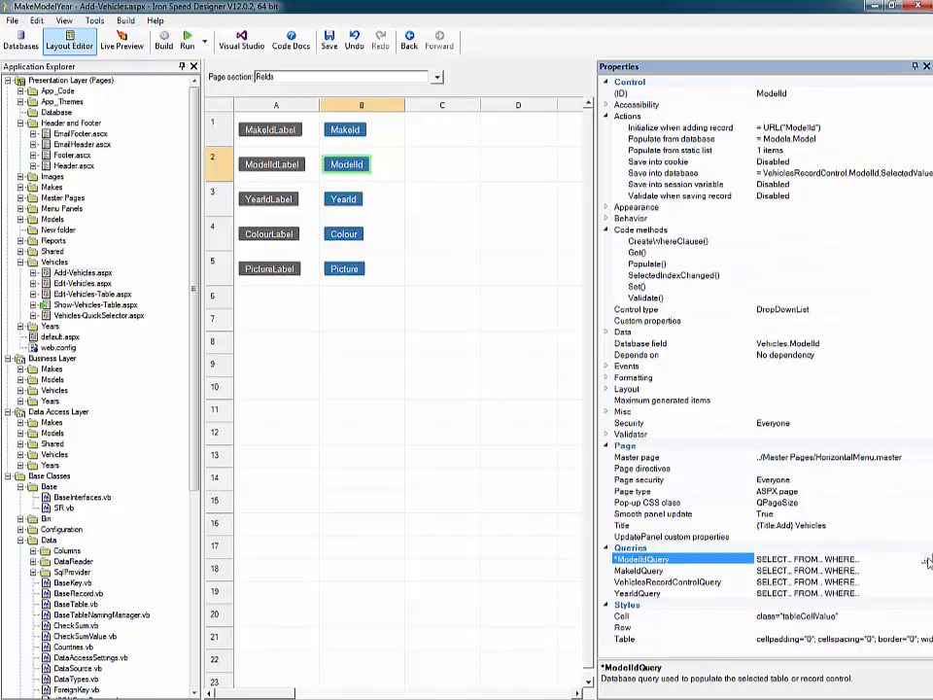
left_click(925, 559)
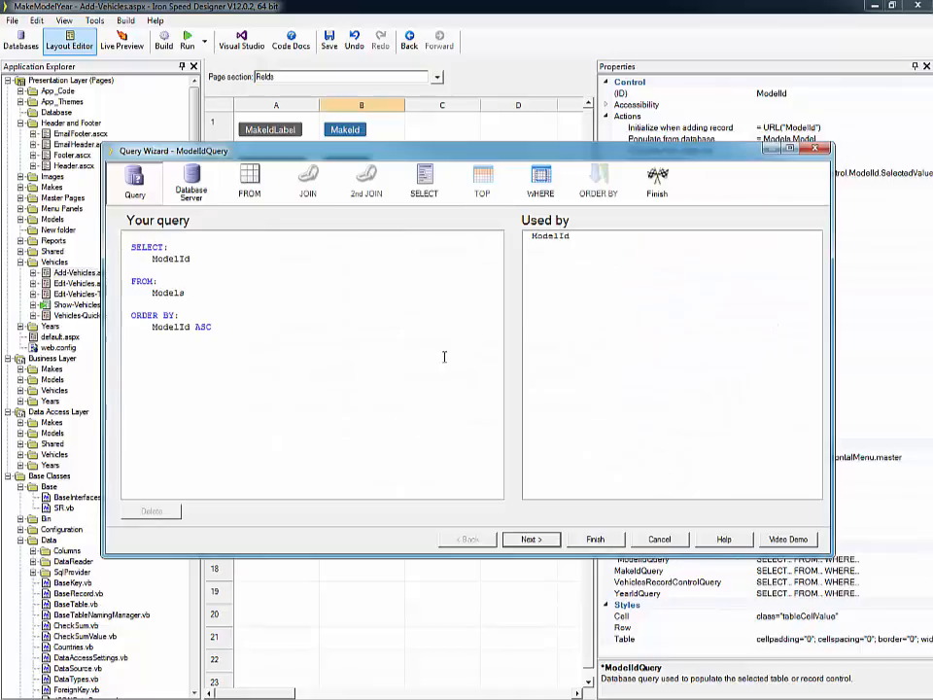
left_click(557, 191)
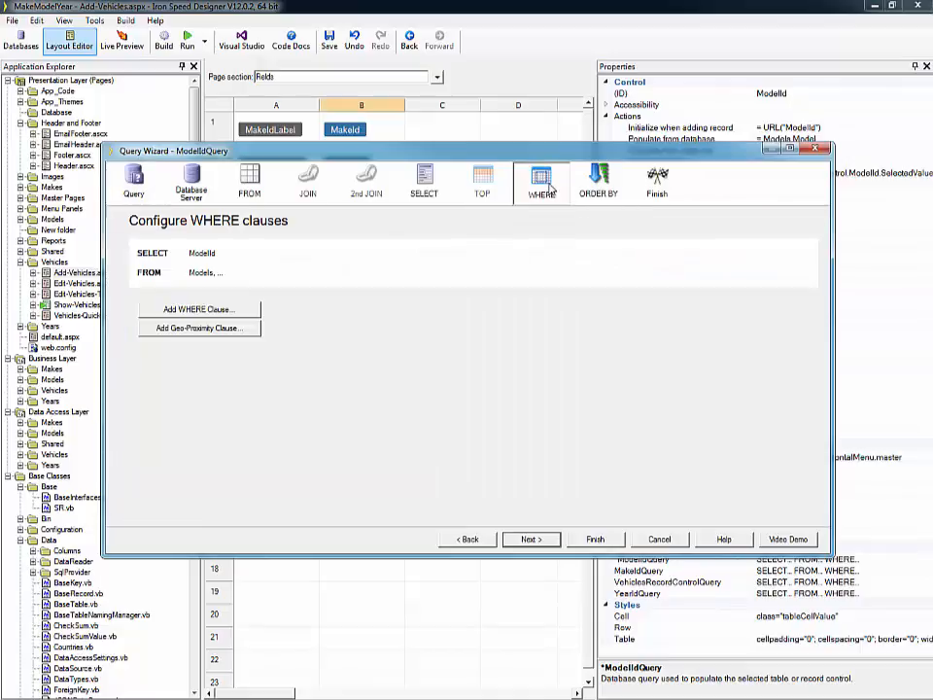
Add a WHERE clause requiring Models.MakeId to equal the formula VehiclesRecordControl.MakeId.SelectedValue, built from the MakeId UI control.
left_click(198, 309)
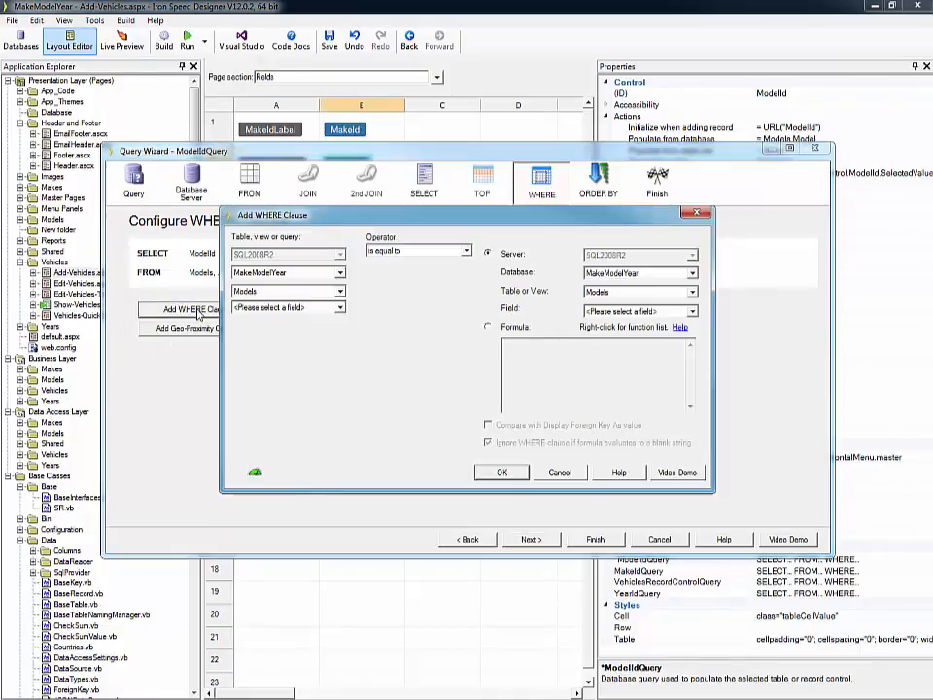
left_click(329, 307)
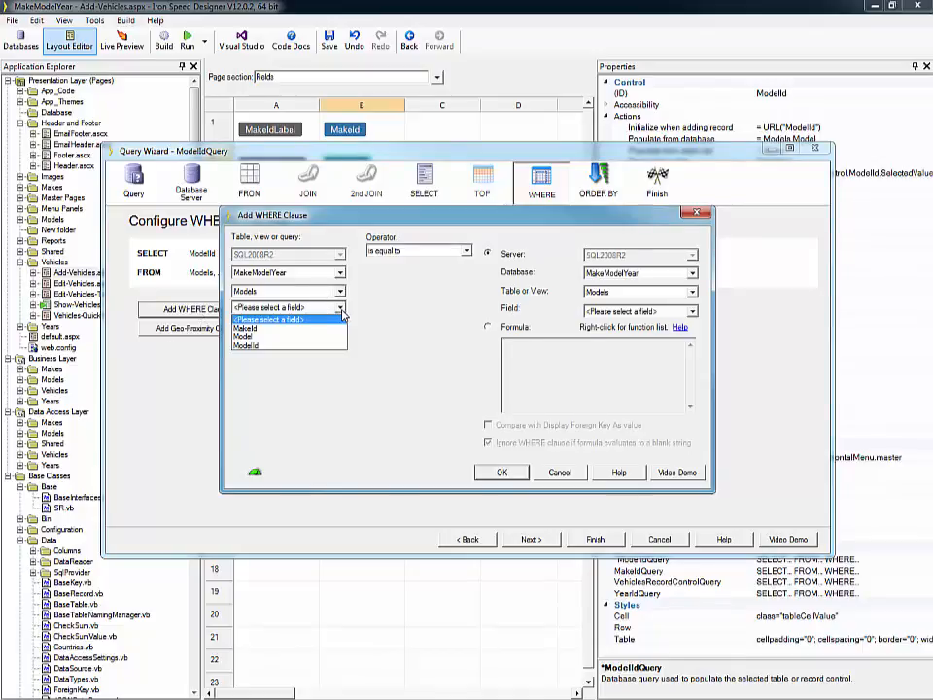
left_click(321, 328)
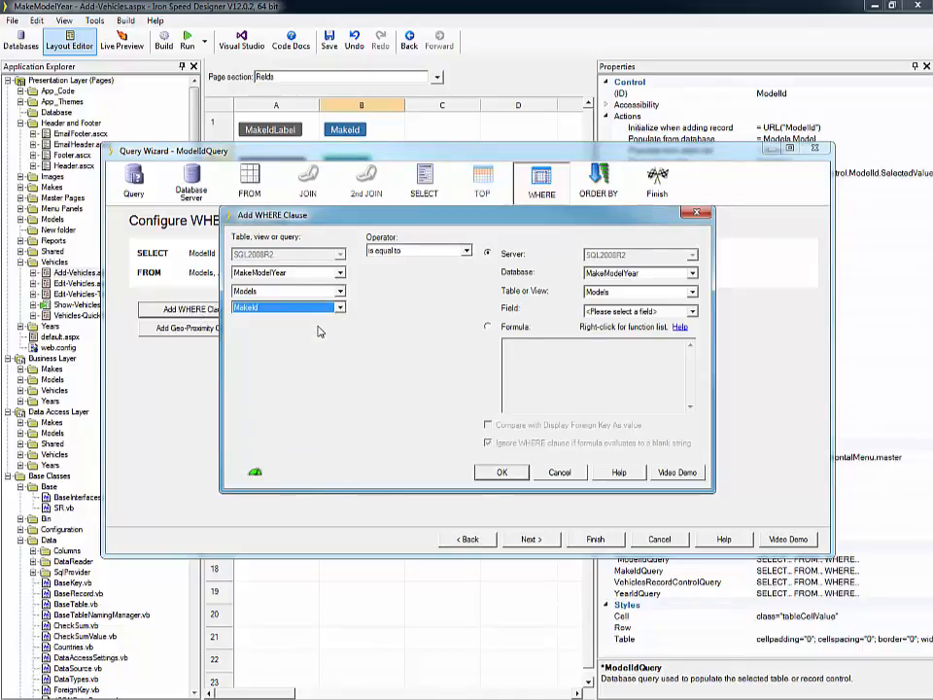
left_click(514, 329)
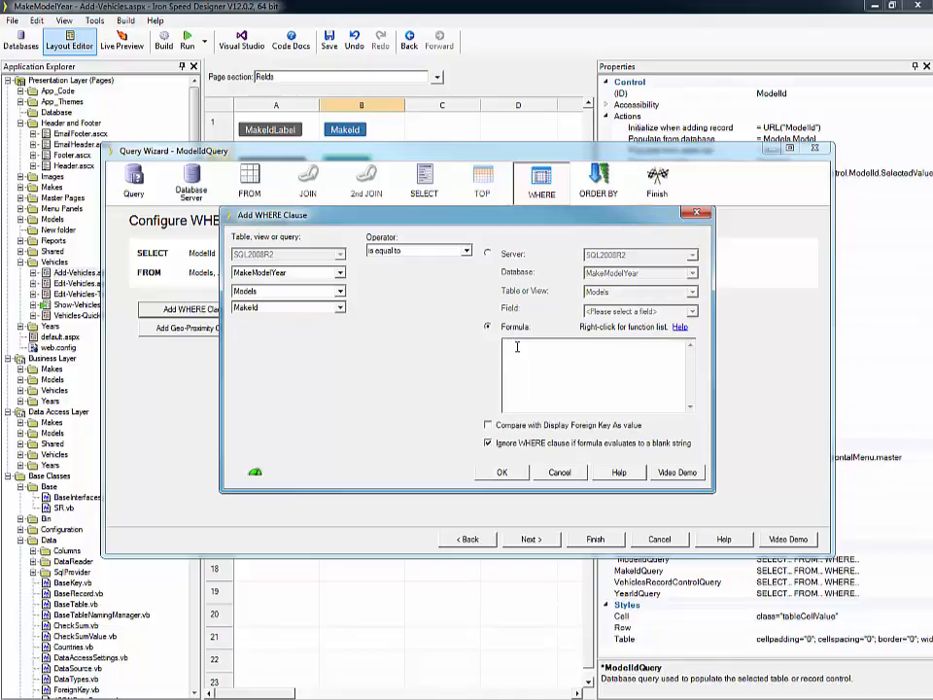
right_click(517, 346)
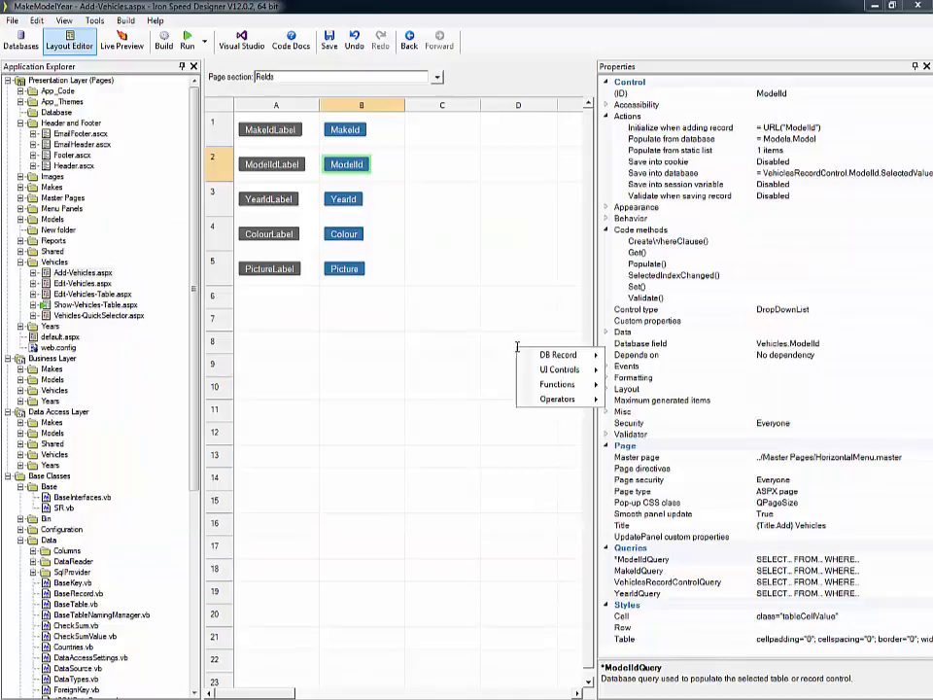
mouse_move(568, 361)
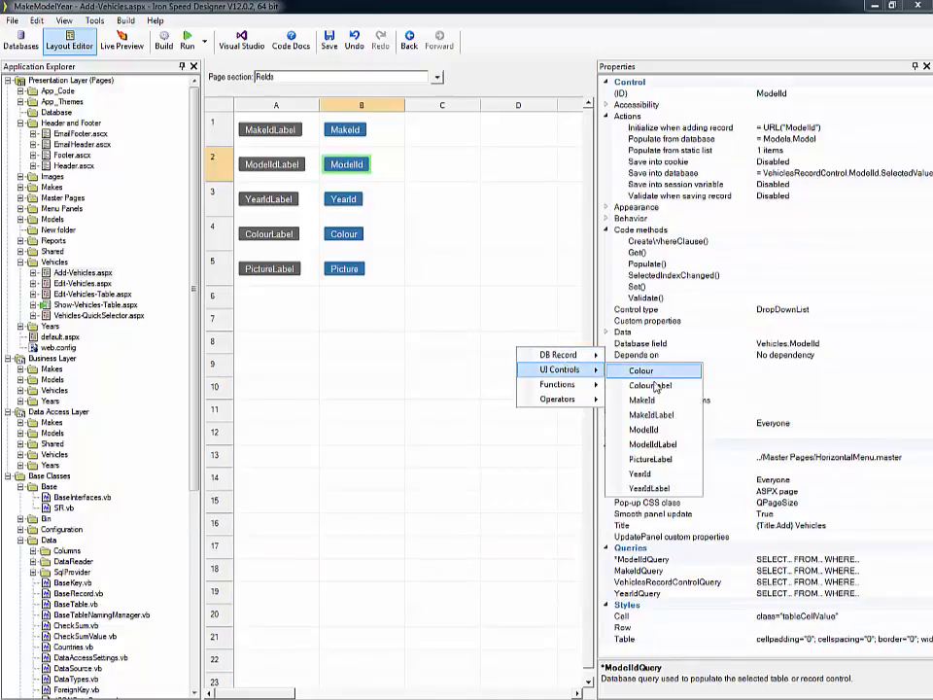
left_click(643, 401)
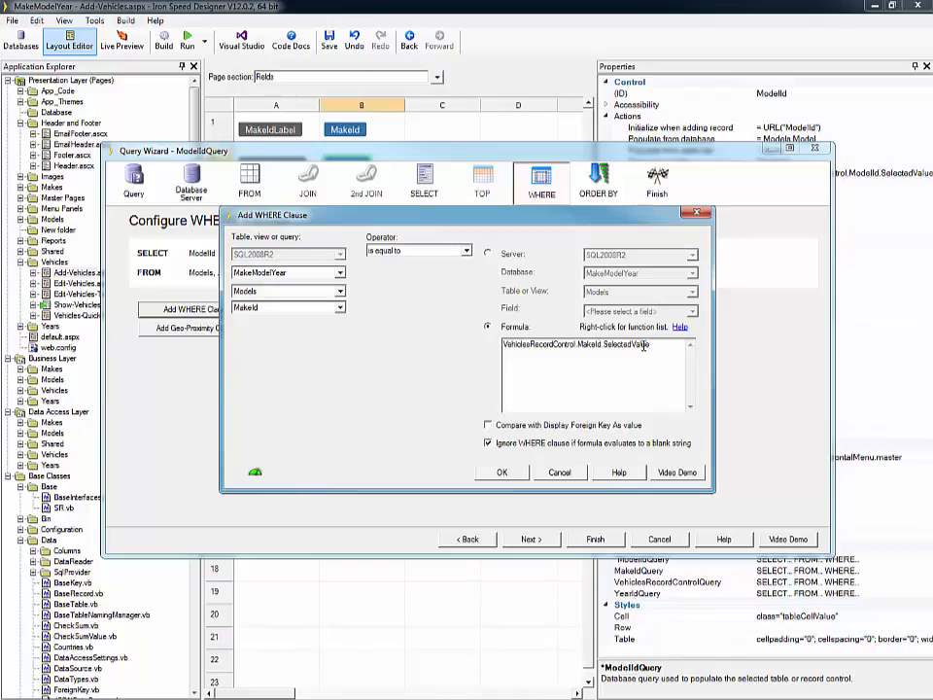
left_click(501, 471)
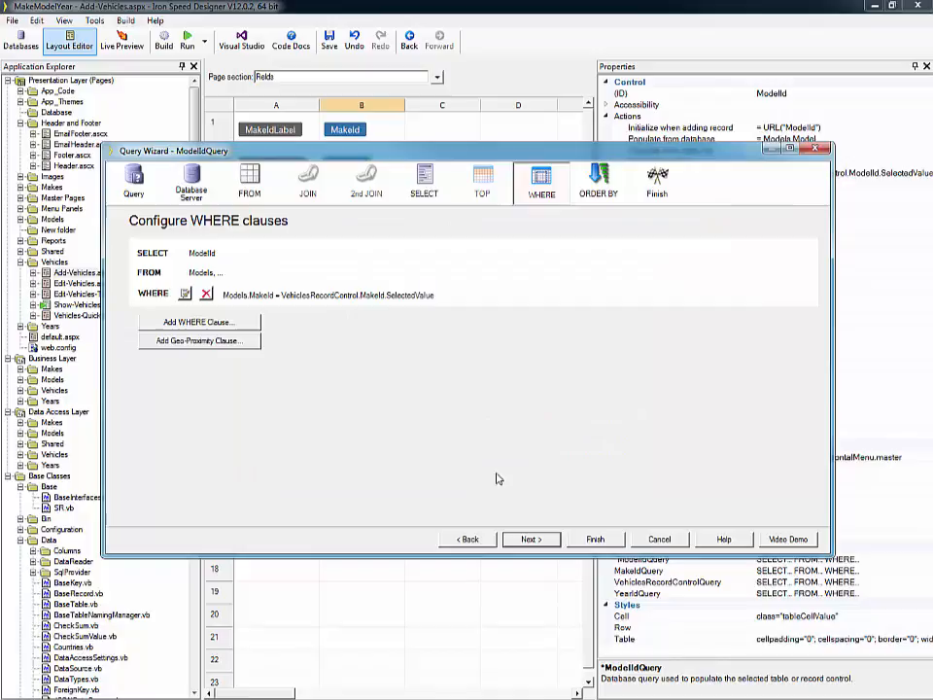
Finish the ModelIdQuery wizard with its sort order as is and save the Add-Vehicles page.
left_click(527, 539)
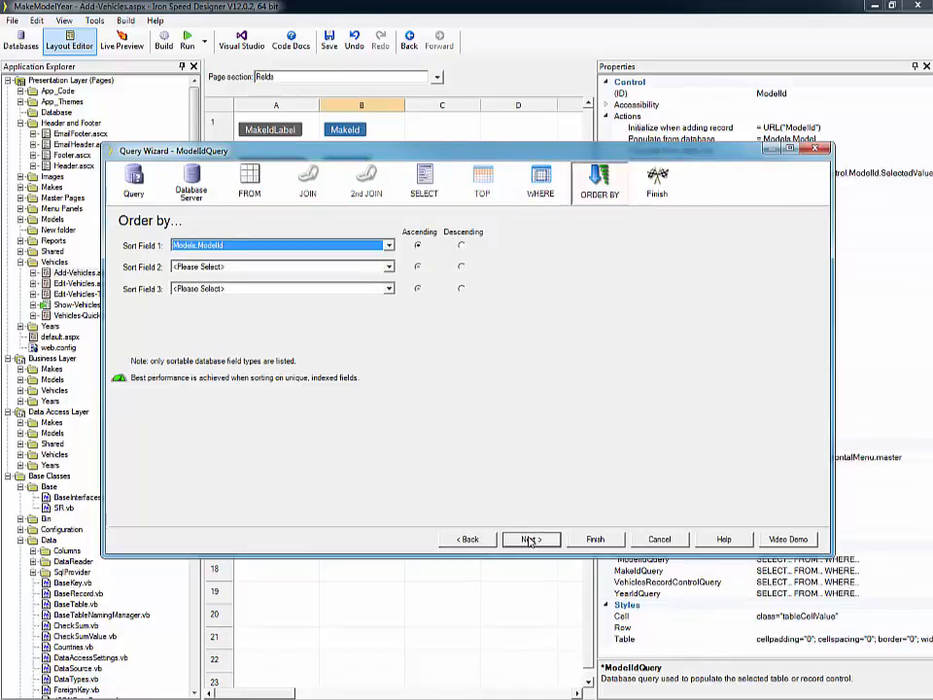
left_click(588, 539)
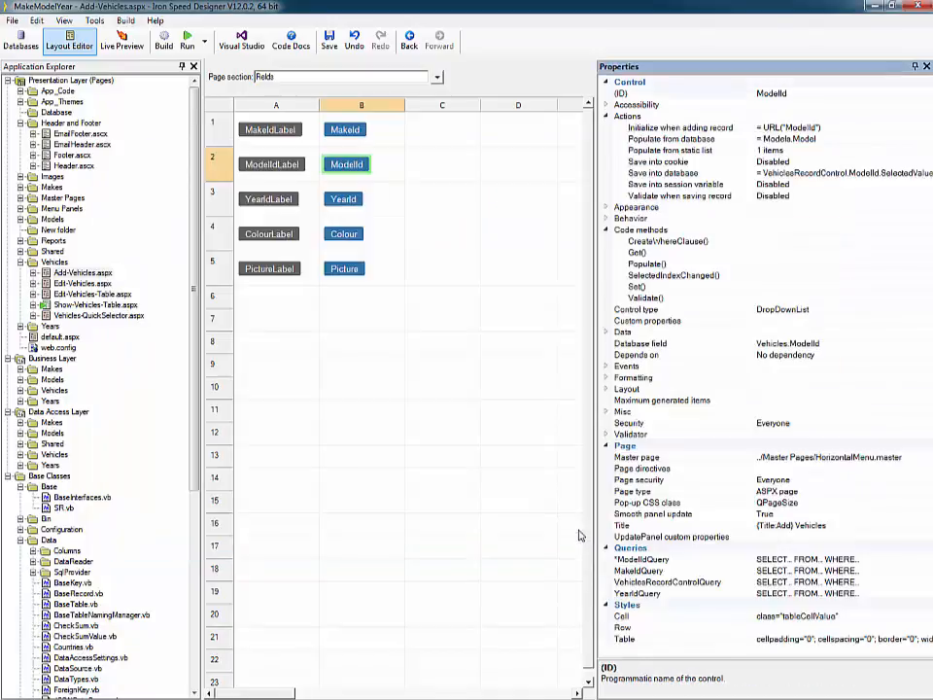
left_click(330, 44)
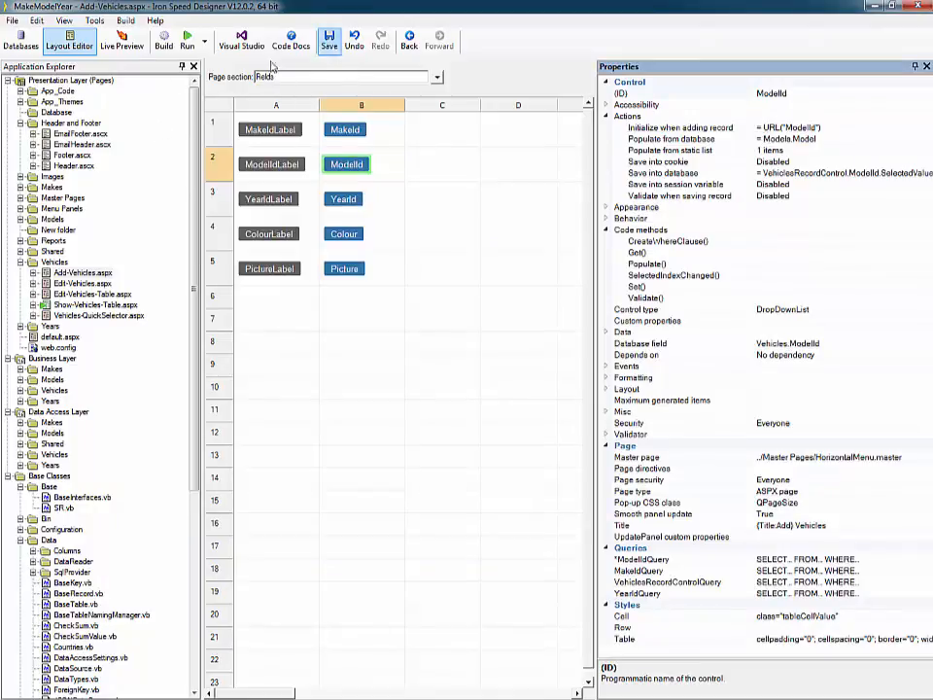
Preview the Add-Vehicles page live, set the make to Ford and check which models are offered.
left_click(121, 40)
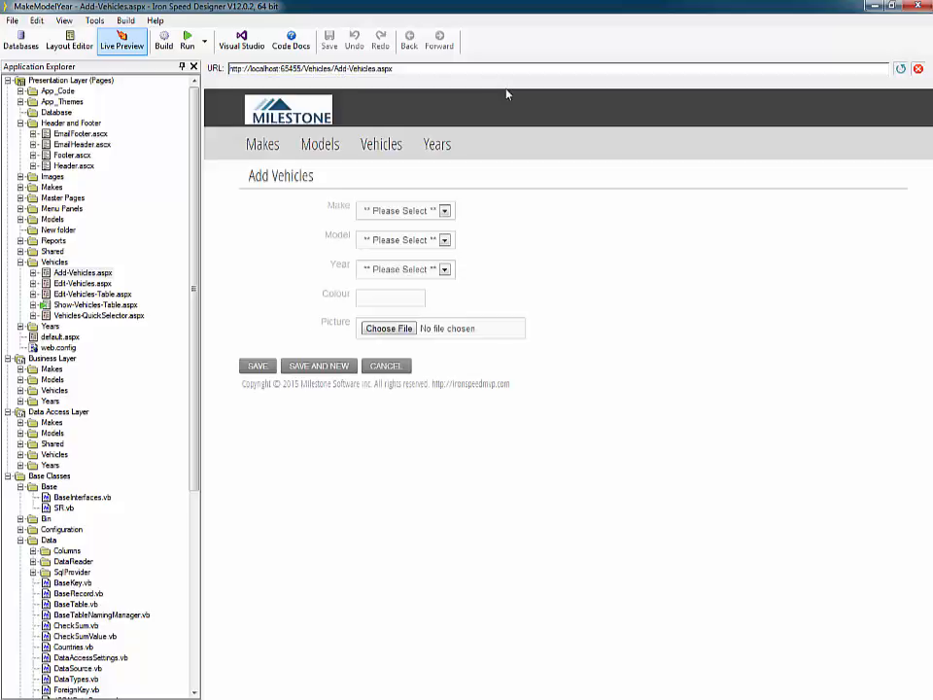
left_click(444, 211)
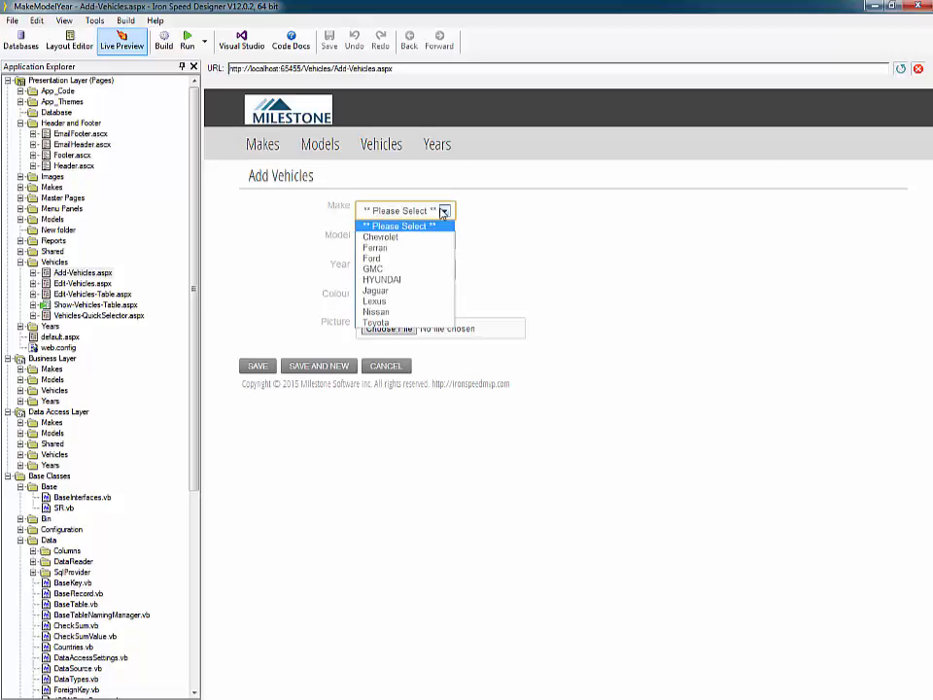
left_click(373, 258)
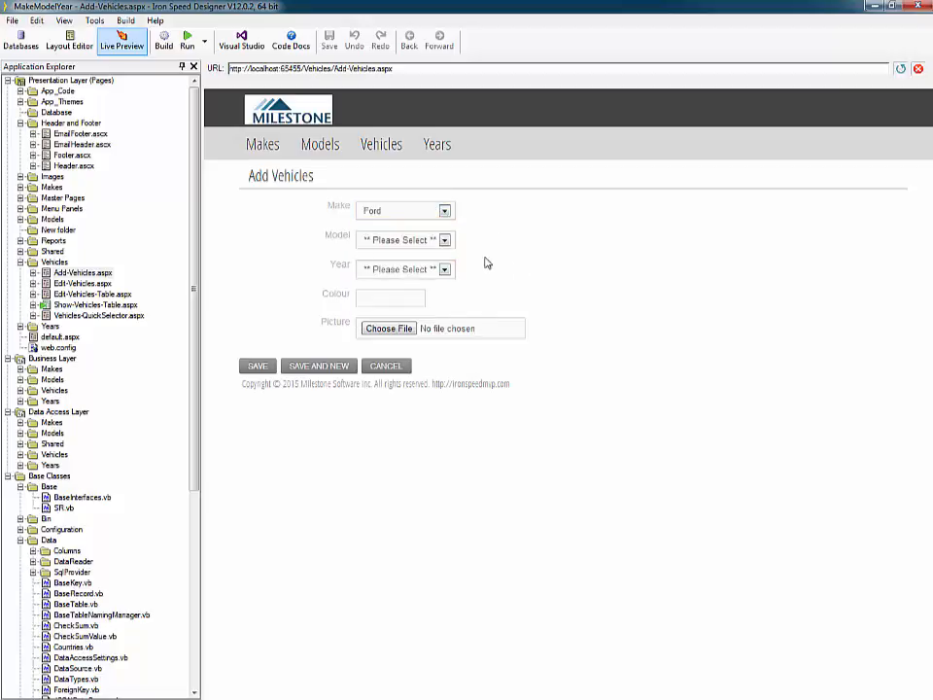
left_click(443, 241)
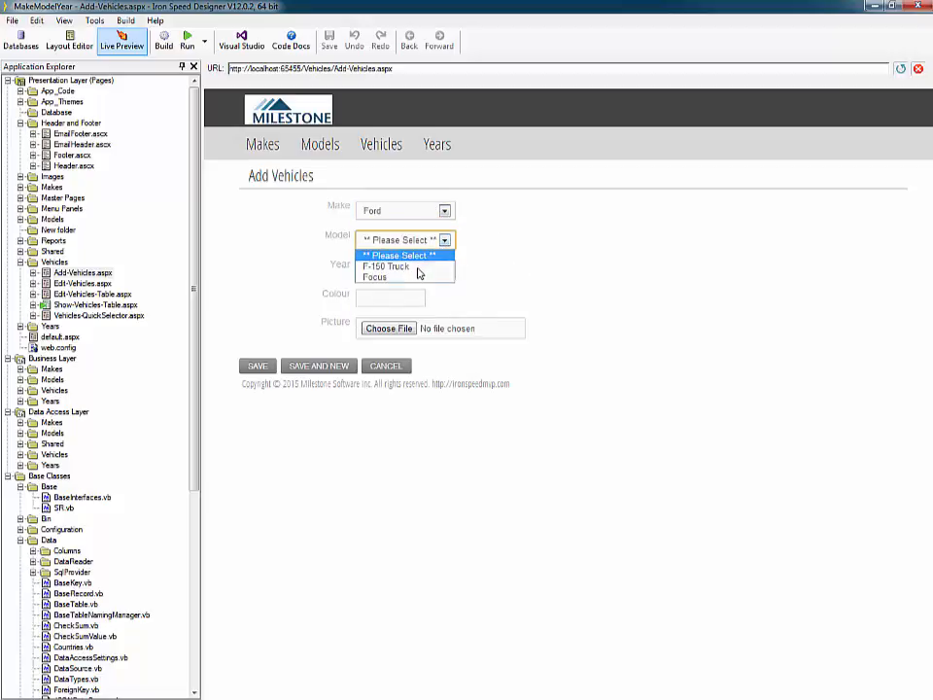
left_click(502, 246)
Switch the make to Jaguar and check which models the Model dropdown offers.
left_click(443, 211)
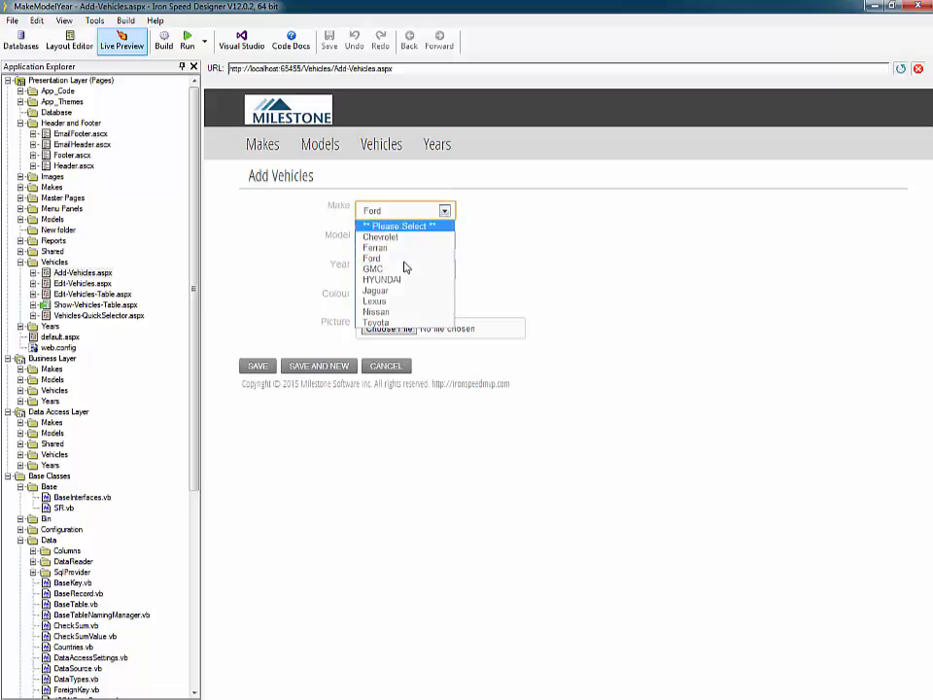
left_click(386, 290)
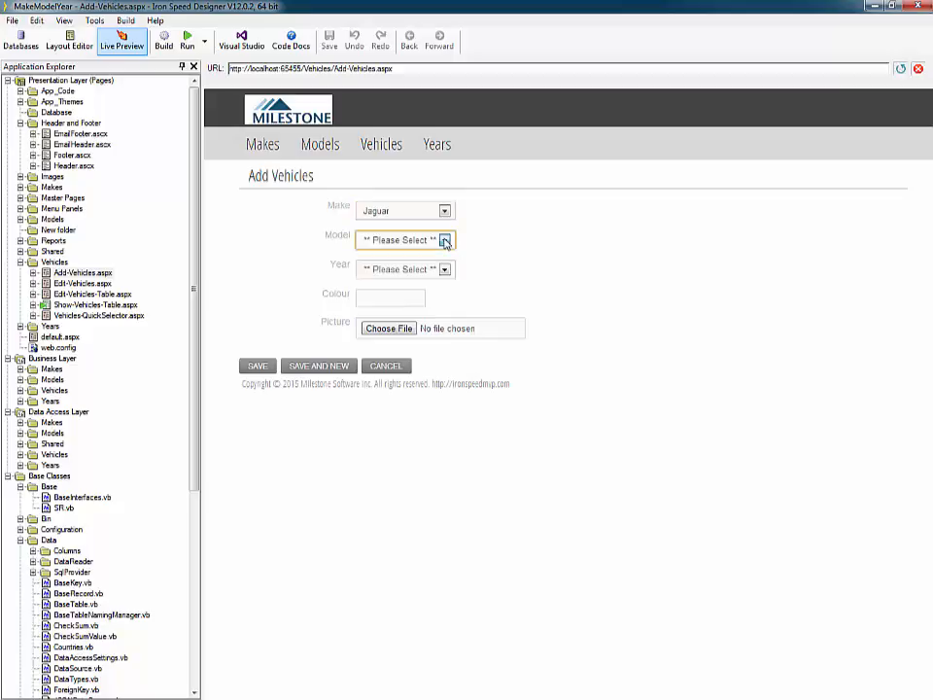
left_click(444, 240)
left_click(541, 244)
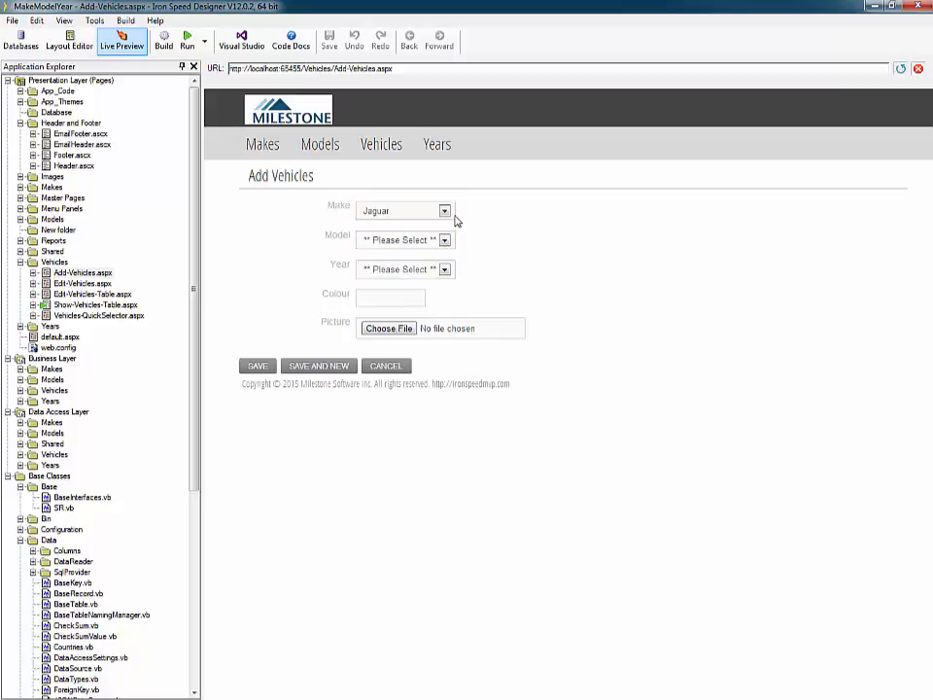
Set the make back to Ford and the model to F-150 Truck, and check the available years.
left_click(443, 211)
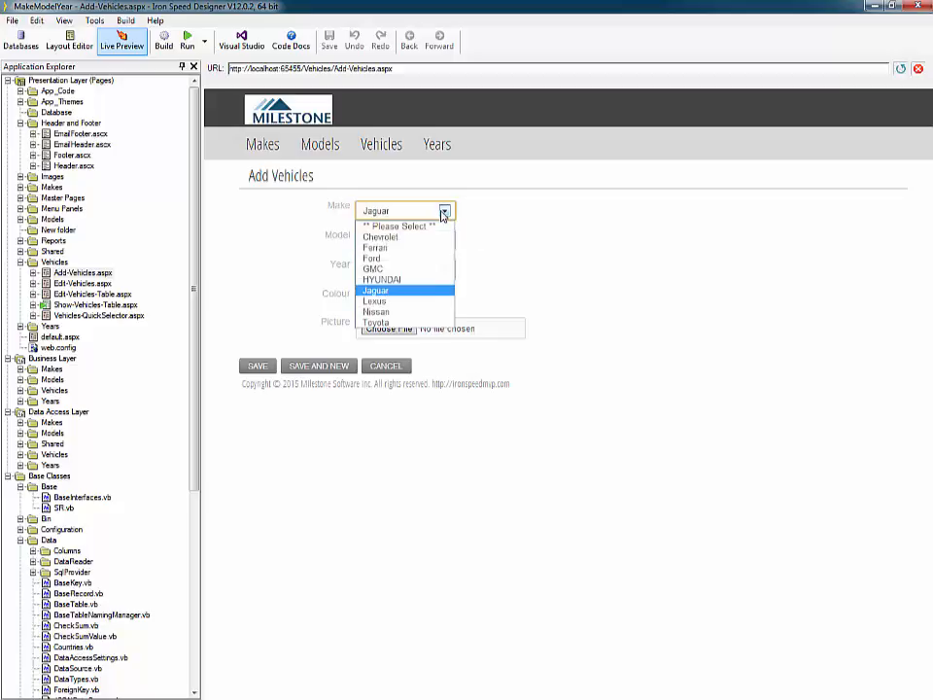
left_click(373, 257)
left_click(444, 240)
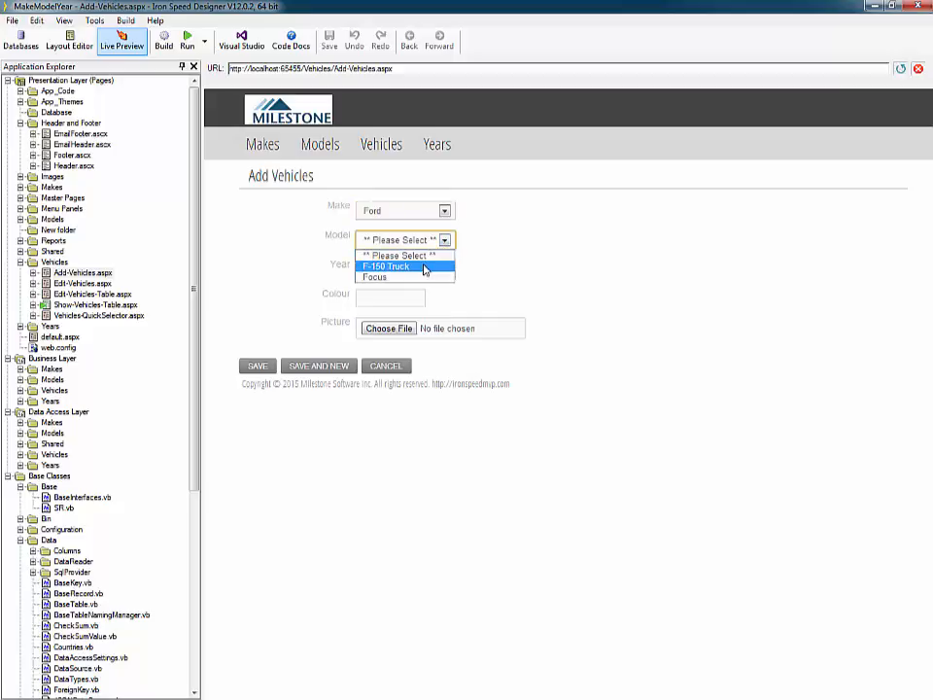
left_click(429, 265)
left_click(443, 269)
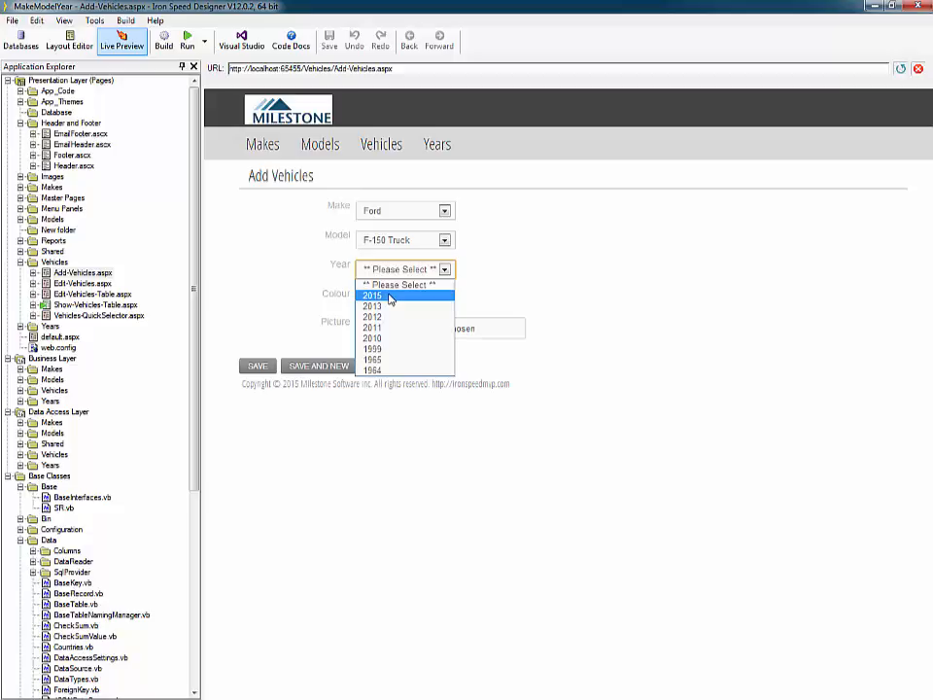
left_click(570, 285)
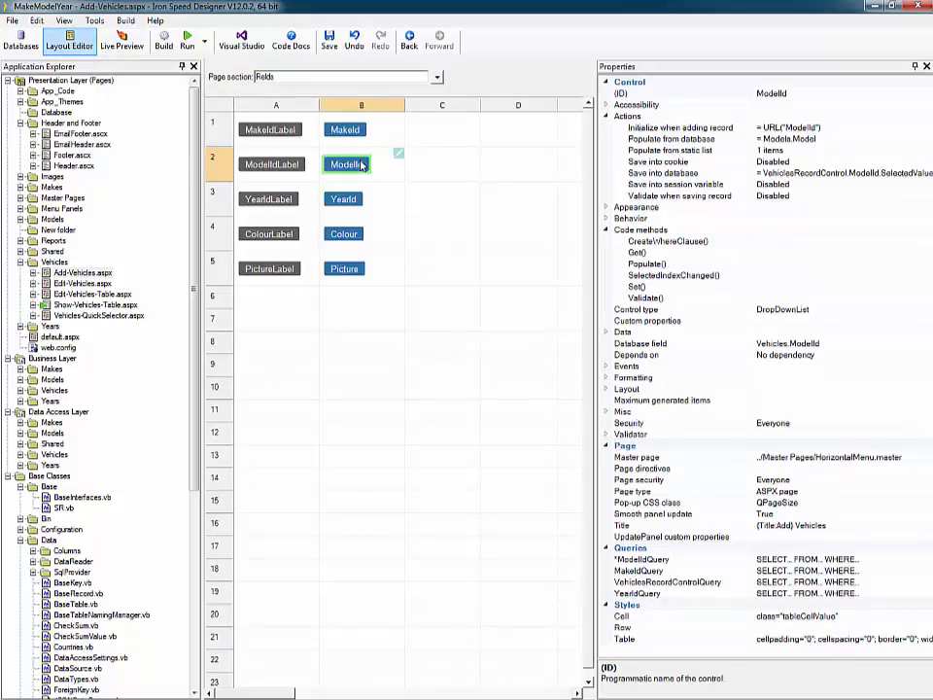
Reopen ModelIdQuery from the ModelId control's properties and open its existing WHERE clause for review.
left_click(879, 568)
left_click(877, 558)
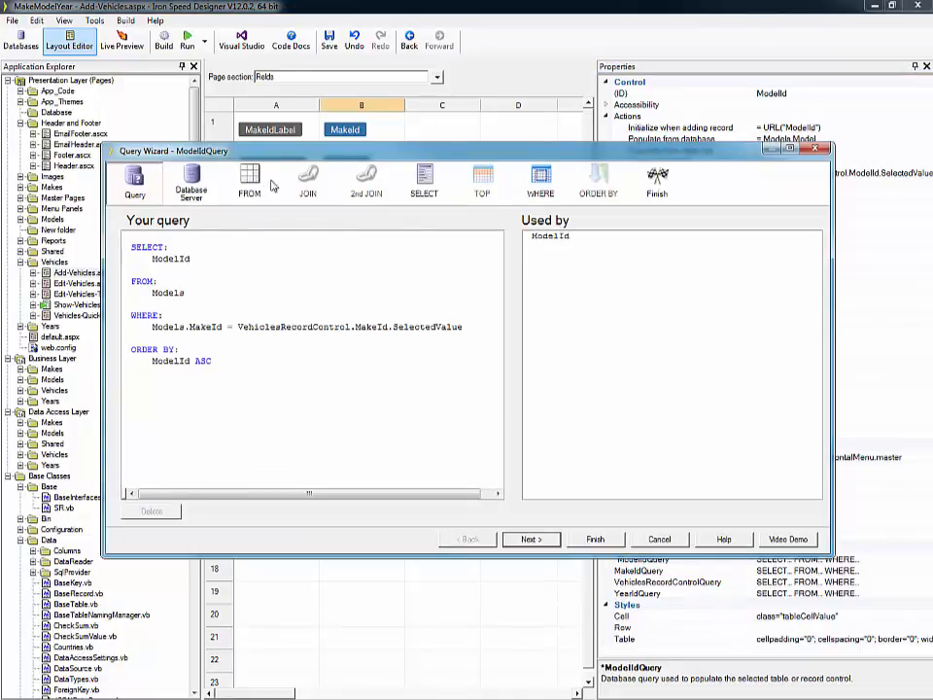
left_click(537, 181)
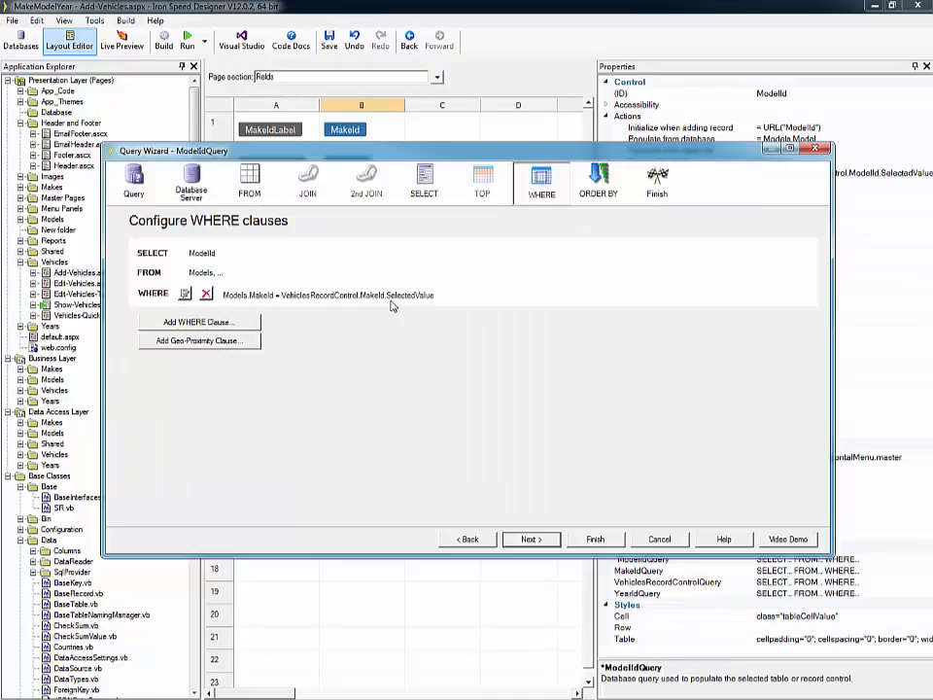
left_click(185, 293)
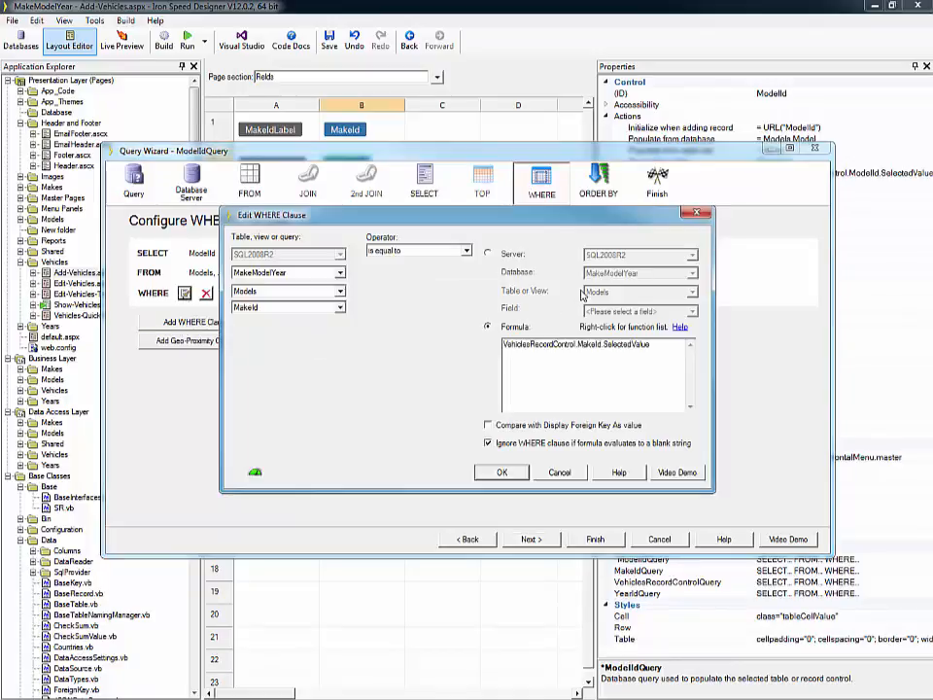